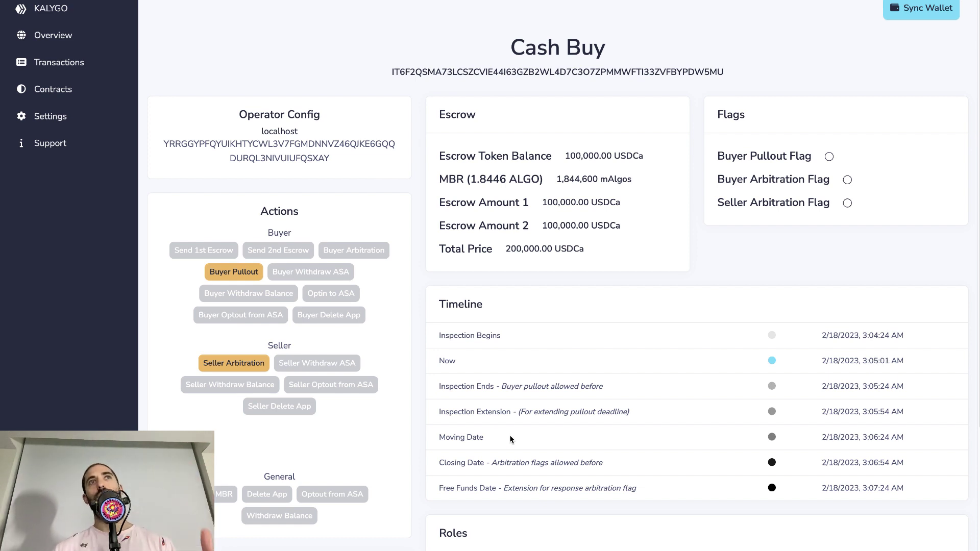
# View the Cash Buy contract's Buyer Notes and interaction history, and leave that page without editing the note
pyautogui.scroll(-3, 401, 286)
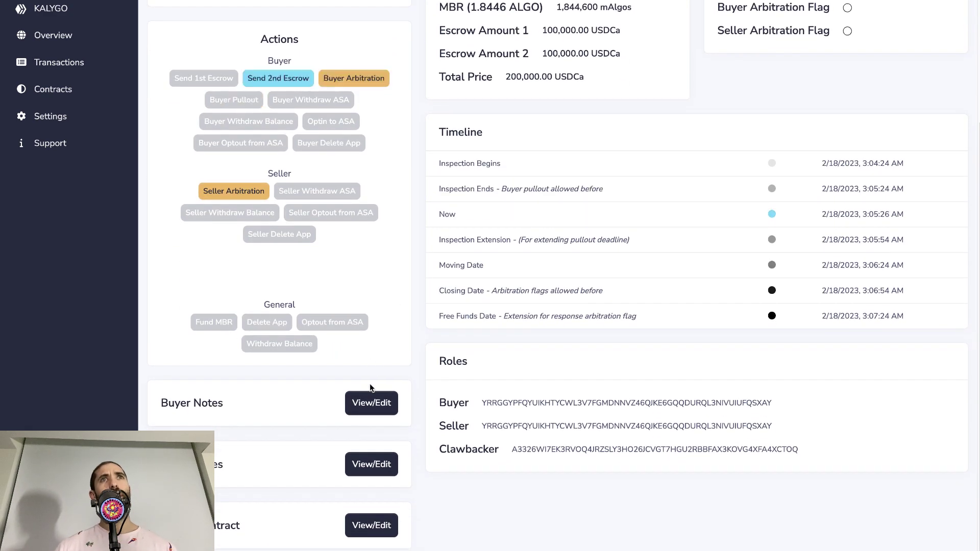
pyautogui.click(366, 403)
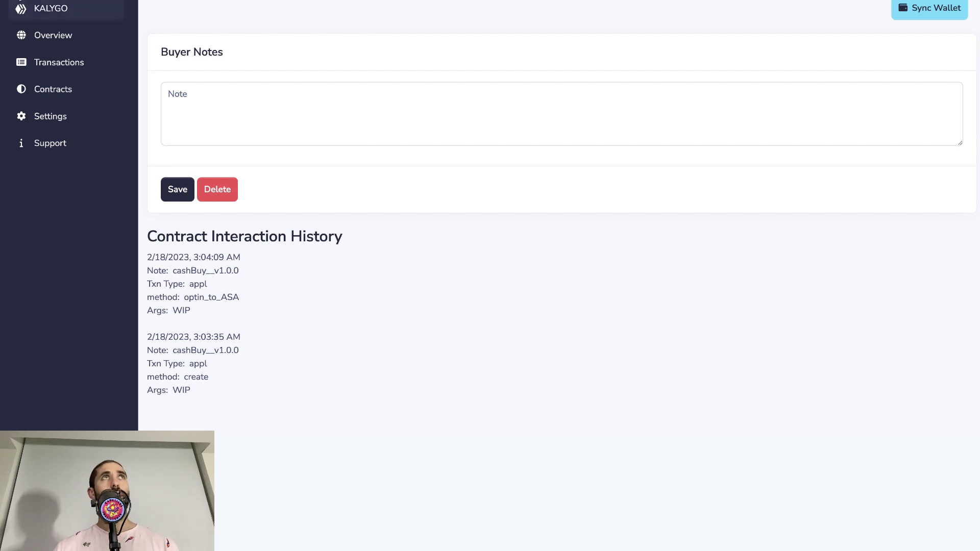
pyautogui.click(73, 14)
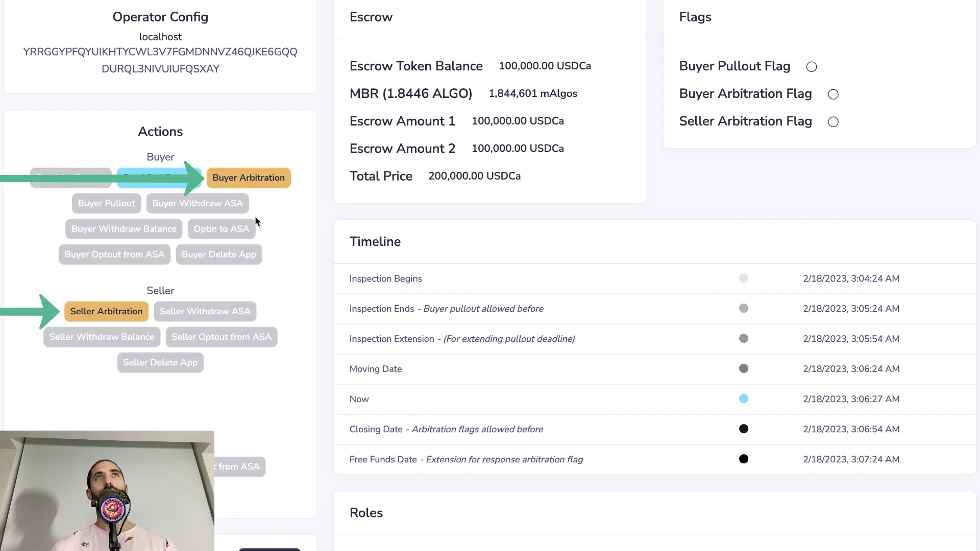
# Raise the buyer arbitration flag on the contract and sign the transaction with the AlgoSigner wallet password
pyautogui.click(248, 183)
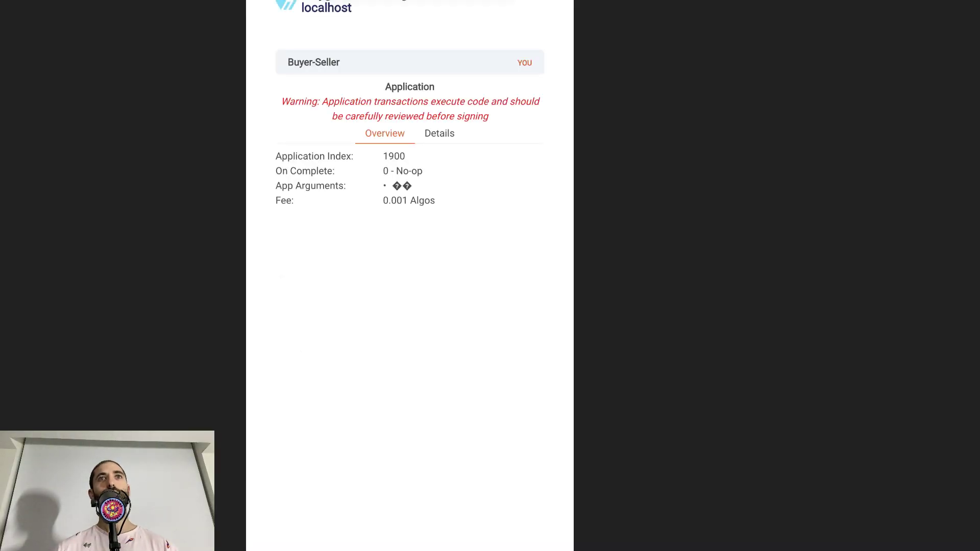
pyautogui.click(479, 547)
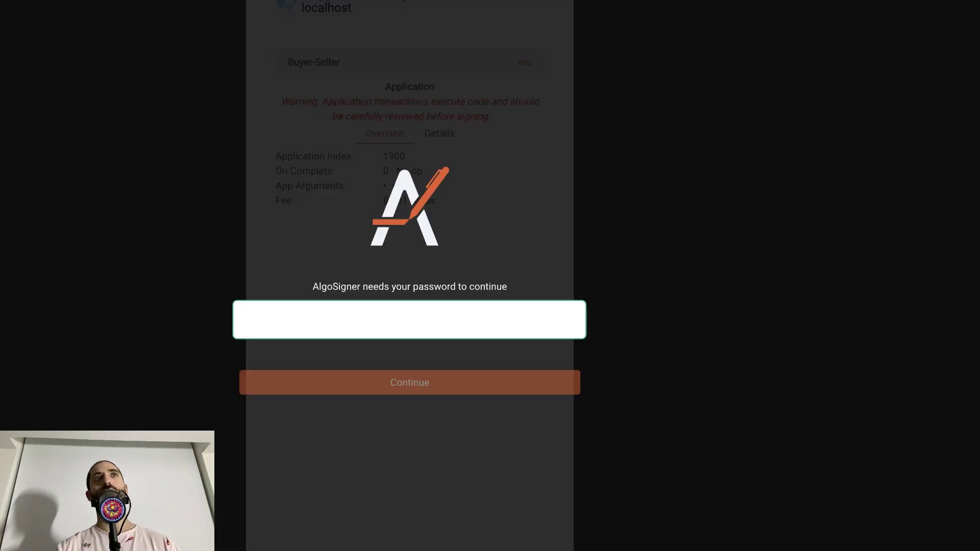
pyautogui.write('*')
pyautogui.press('Return')
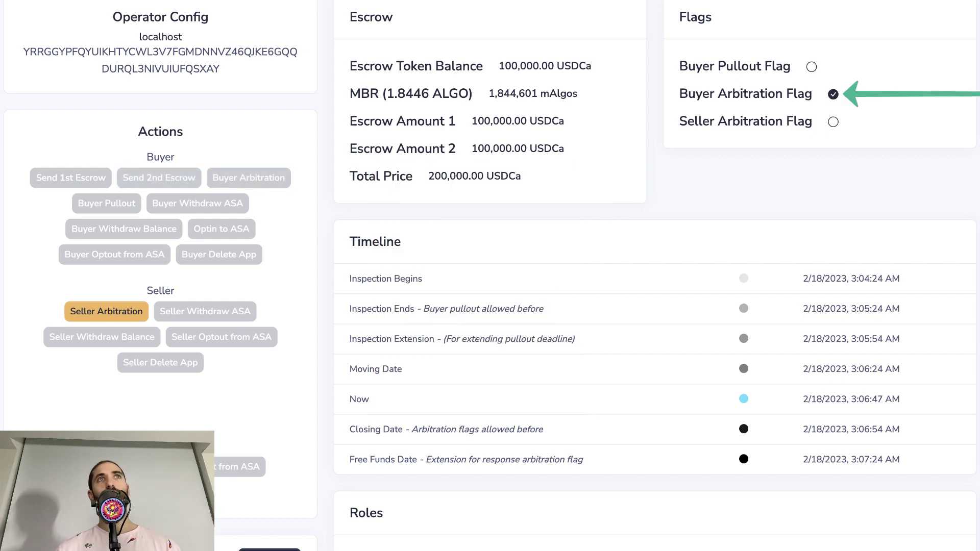
# Signal seller arbitration on the contract and authorize the transaction with the AlgoSigner wallet password
pyautogui.click(100, 317)
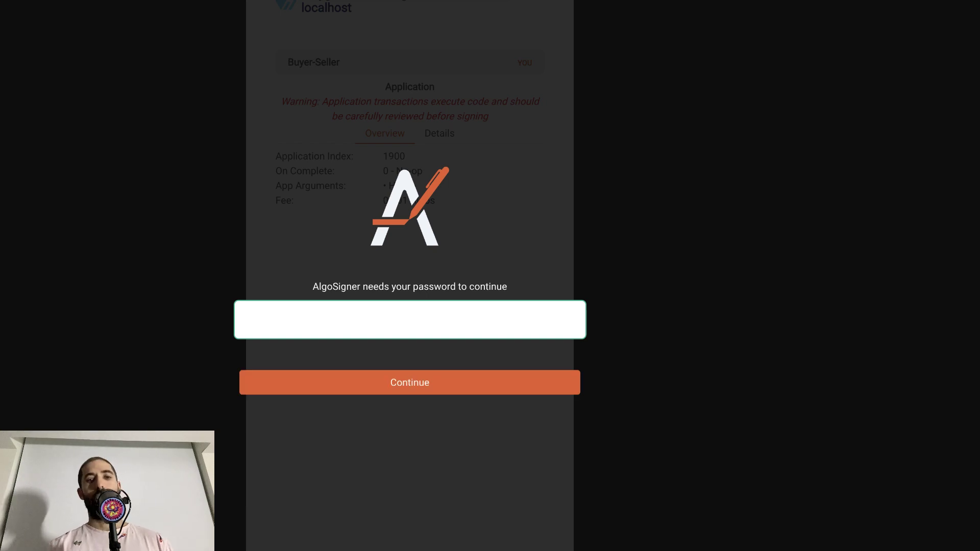
pyautogui.press('Return')
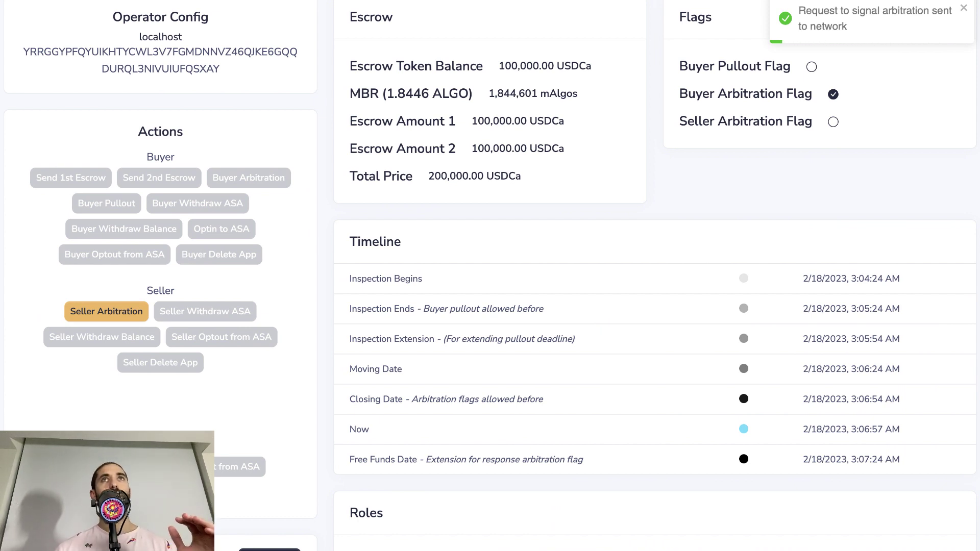
# Copy the Cash Buy contract's address and switch to Visual Studio Code to paste it as the script's revocation_target value
pyautogui.scroll(3, 490, 275)
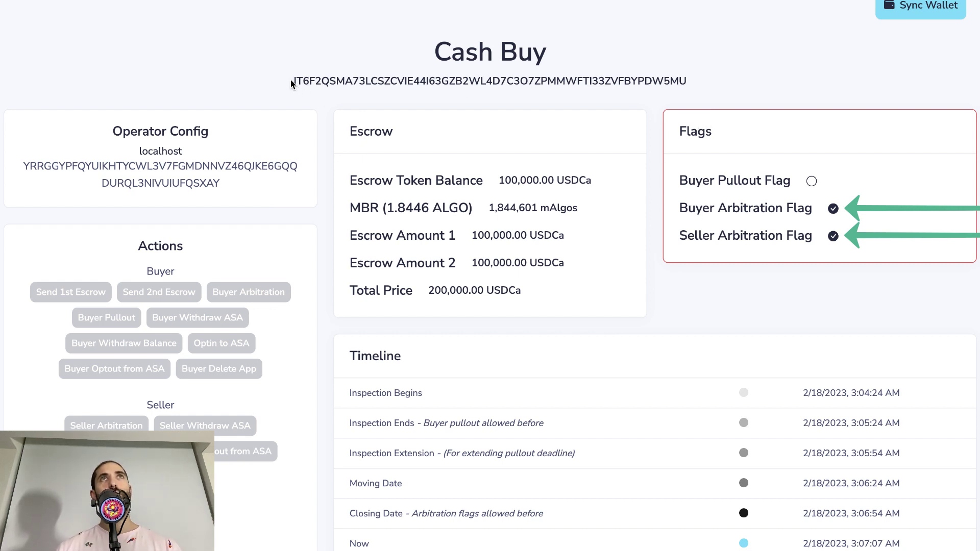
pyautogui.moveTo(292, 83); pyautogui.dragTo(654, 92)
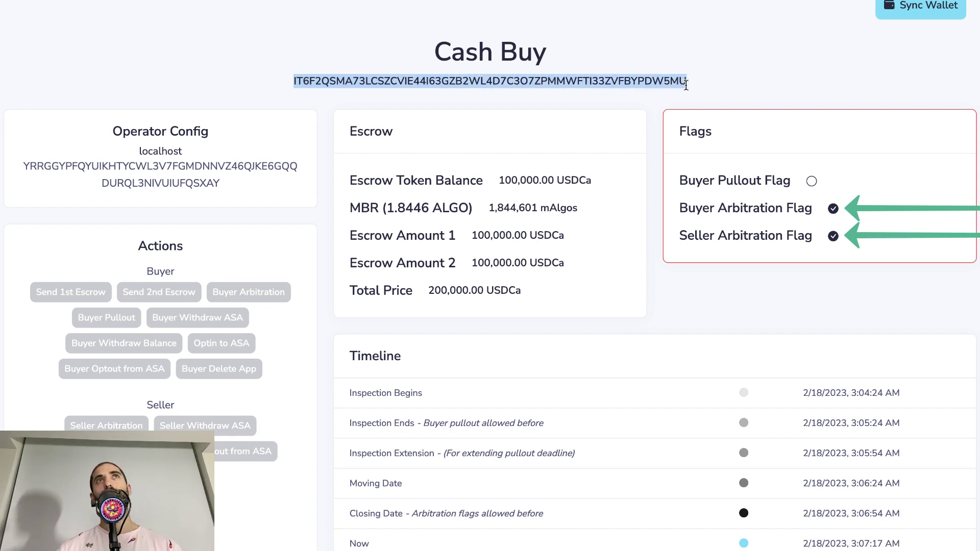
pyautogui.press('super+Tab')
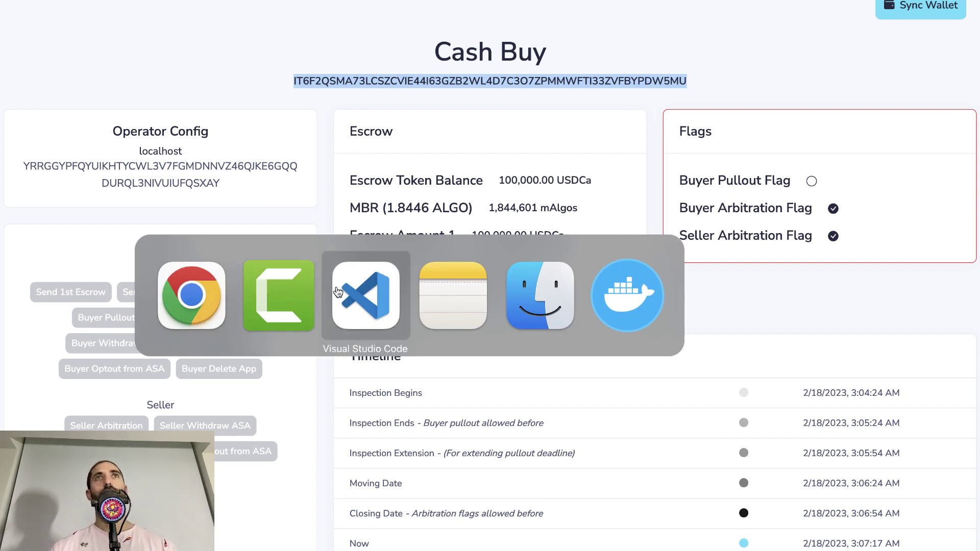
pyautogui.click(338, 292)
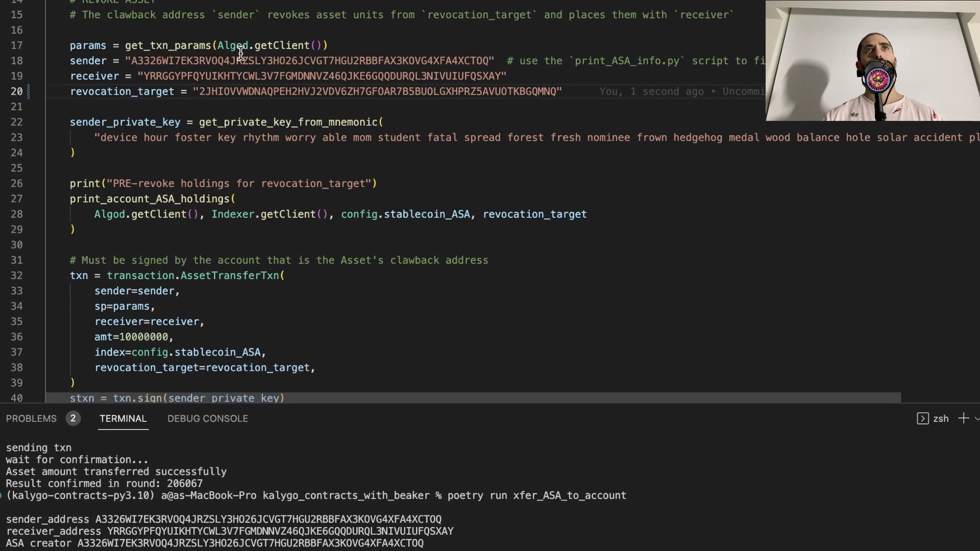
pyautogui.hotkey('alt', 'Left')
pyautogui.hotkey('alt', 'shift', 'Right')
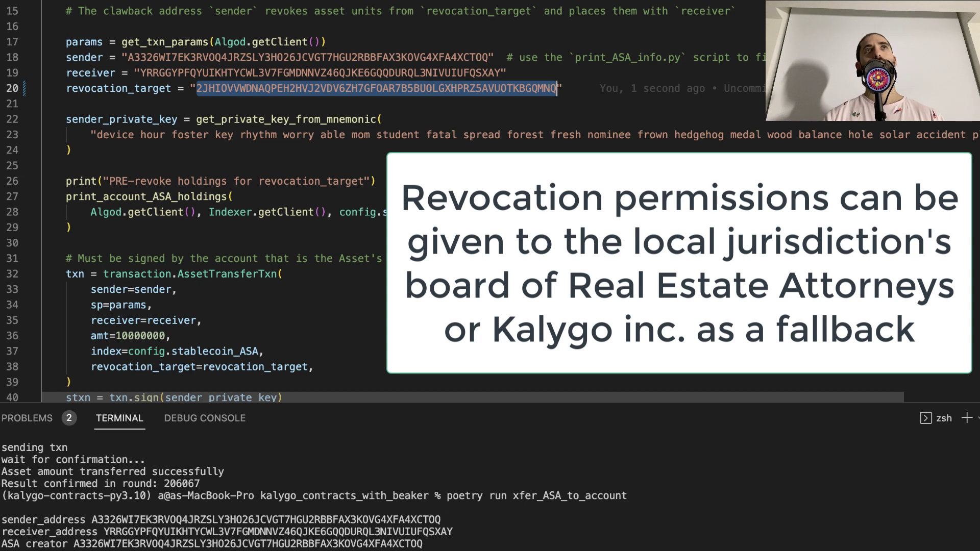
pyautogui.press('super+v')
# Check the revocation script's transfer settings and rerun the asset revocation command from the terminal history
pyautogui.scroll(-4, 136, 110)
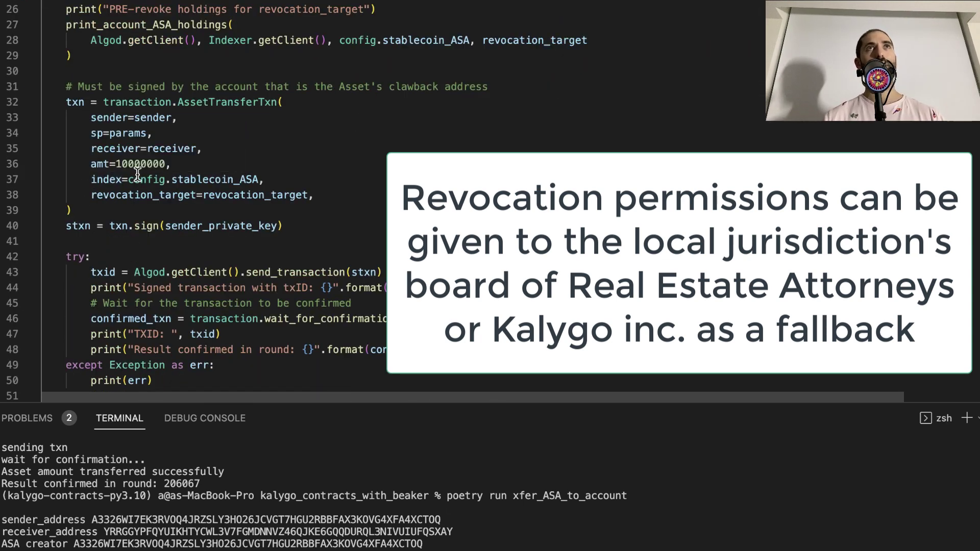
pyautogui.scroll(2, 137, 176)
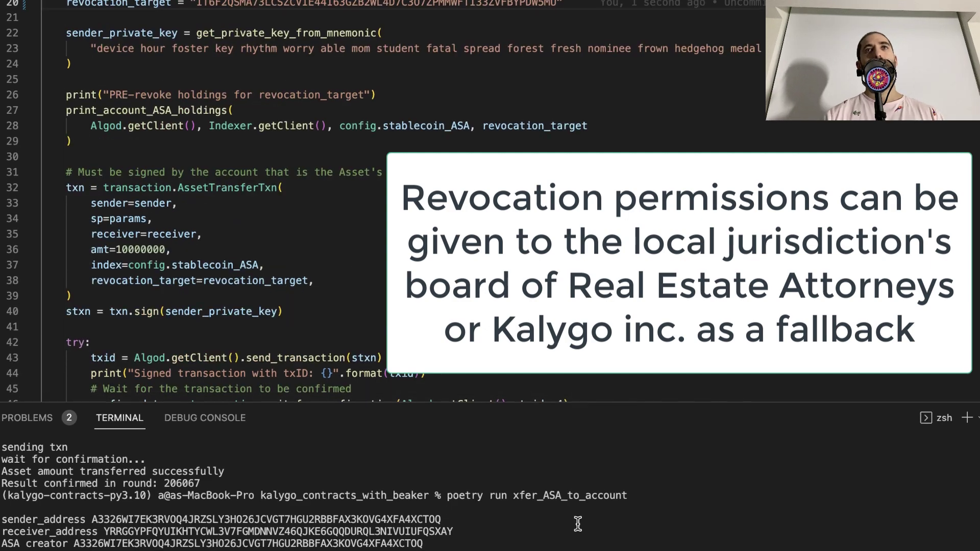
pyautogui.click(578, 524)
pyautogui.press('Up')
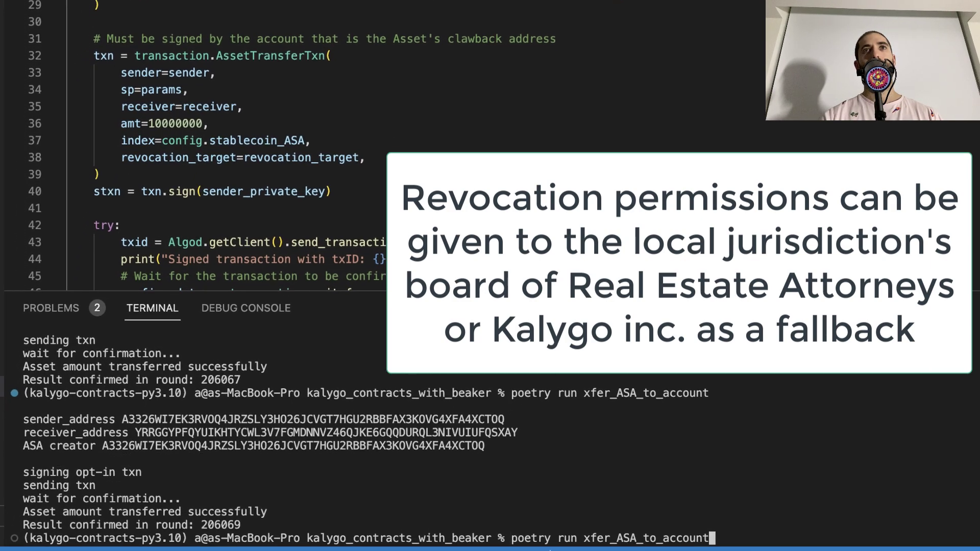
pyautogui.press('Up')
pyautogui.press('Return')
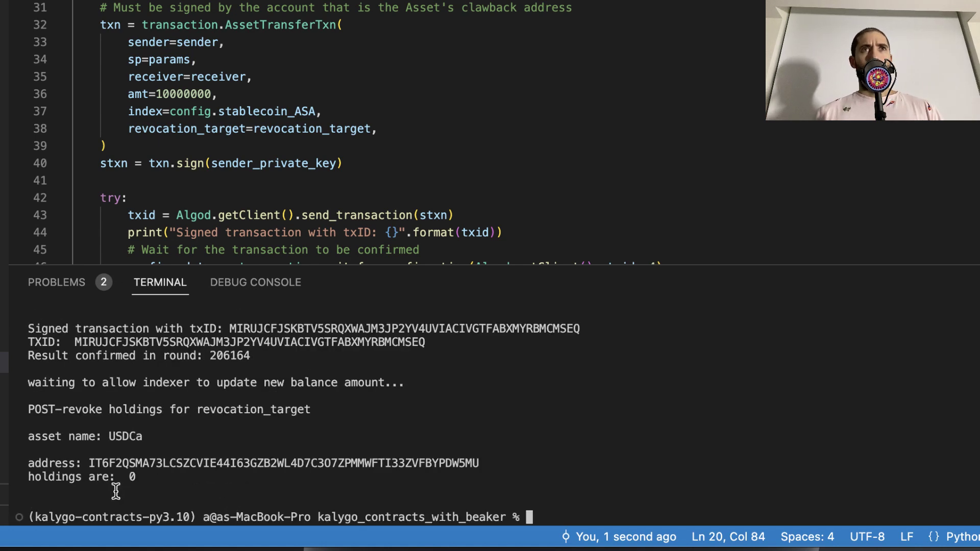
# Switch to the browser and check the escrow balances of the Cash Buy contract
pyautogui.press('super+Tab')
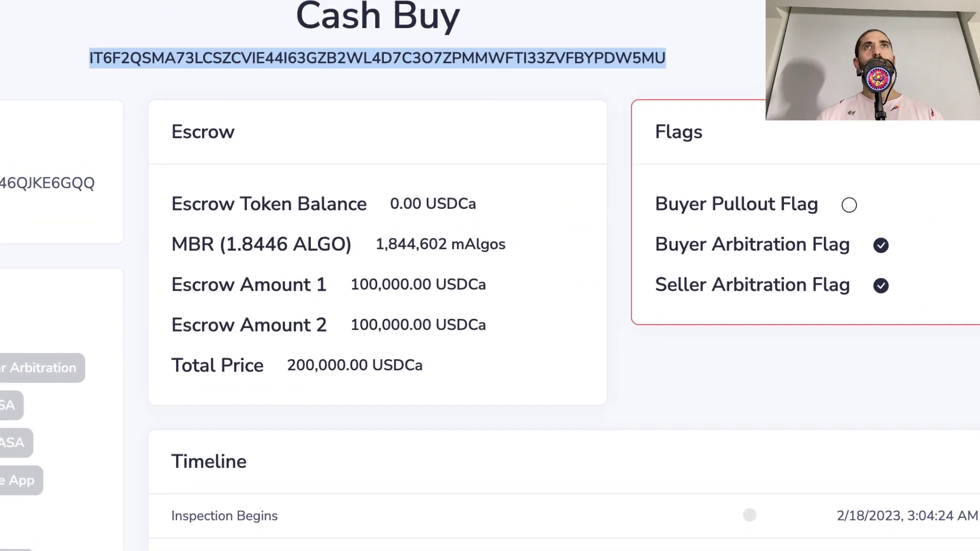
pyautogui.moveTo(371, 238); pyautogui.dragTo(456, 237)
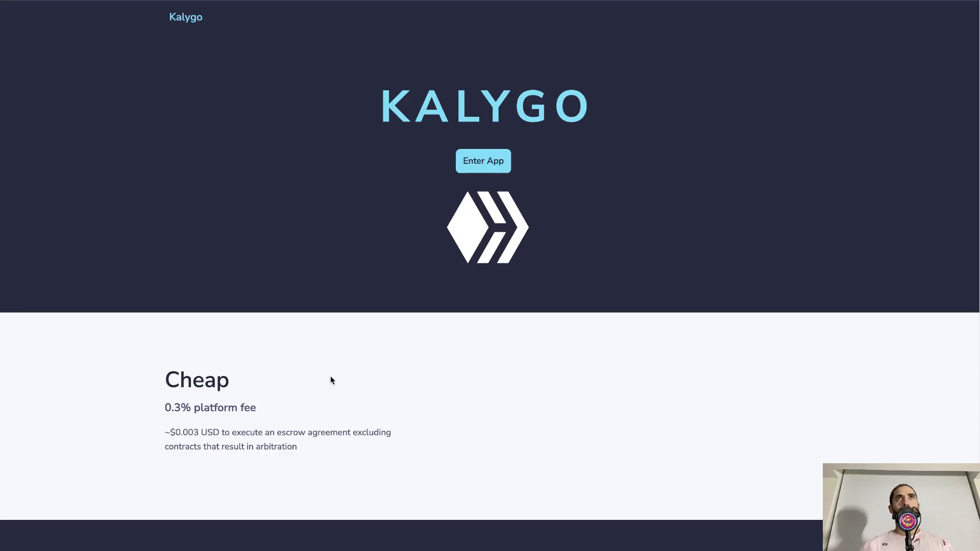
# Enter the Kalygo app and create a new Cash Buy contract with the prefilled escrow amounts, dates and roles
pyautogui.click(479, 166)
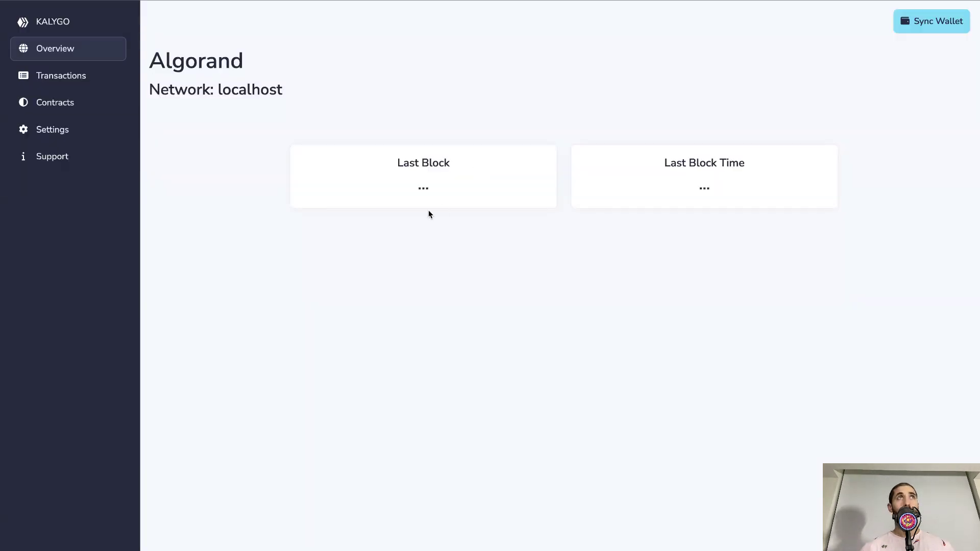
pyautogui.click(80, 107)
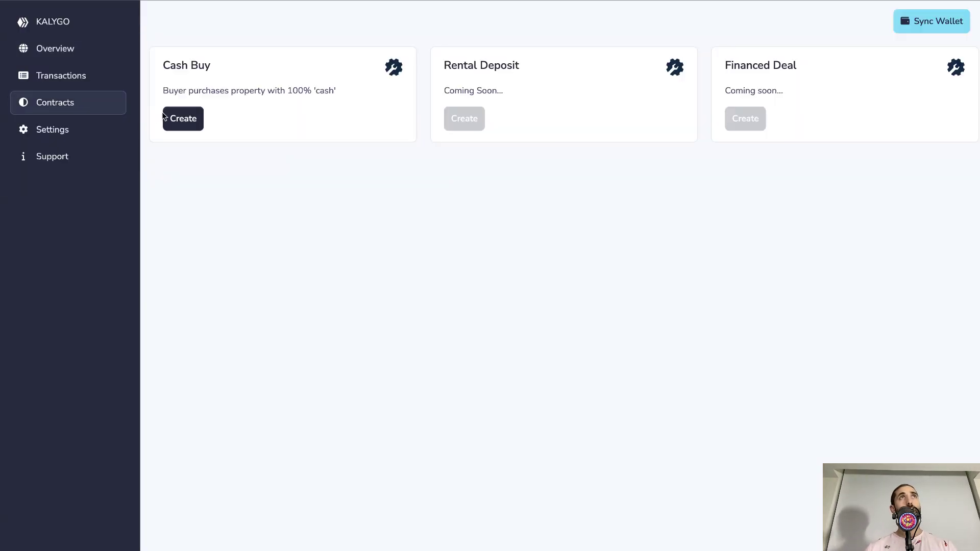
pyautogui.click(189, 120)
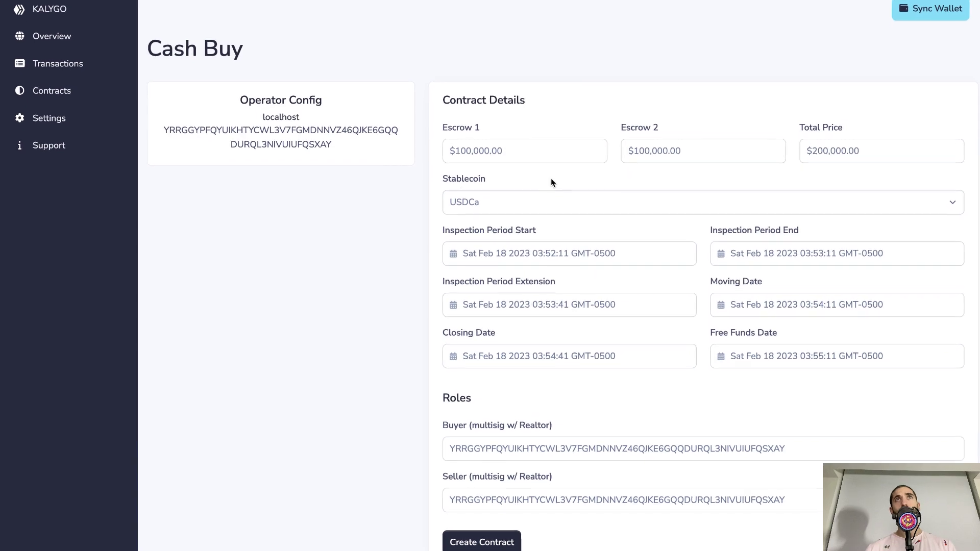
pyautogui.click(505, 537)
pyautogui.click(502, 537)
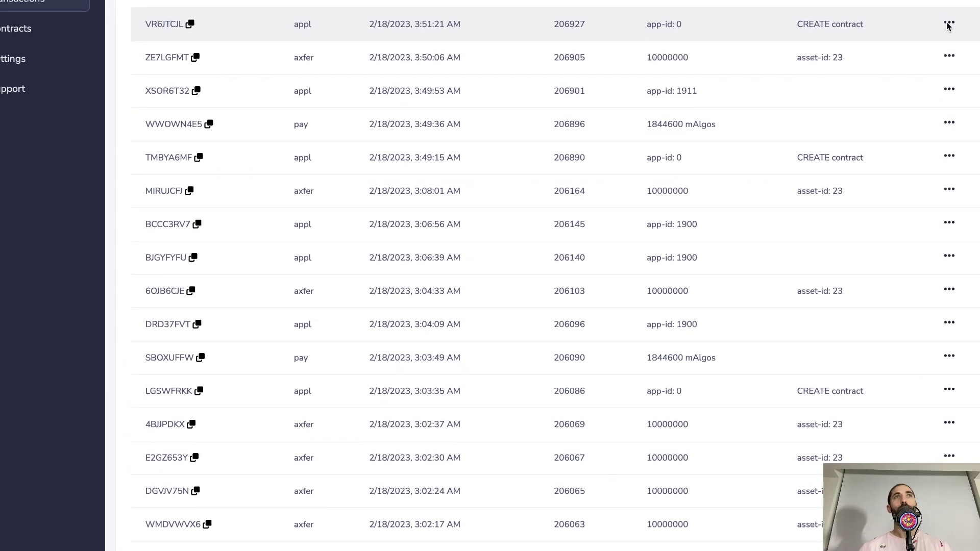
# Open the newest created contract from the transactions list and fund its MBR with 1.8446 Algos, signing with the AlgoSigner password
pyautogui.click(948, 26)
pyautogui.click(934, 50)
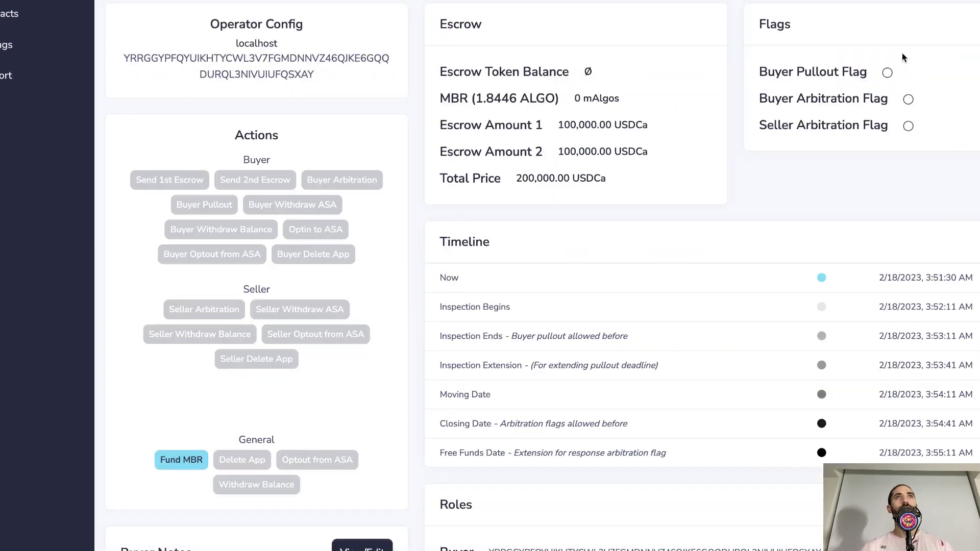
pyautogui.scroll(-1, 363, 121)
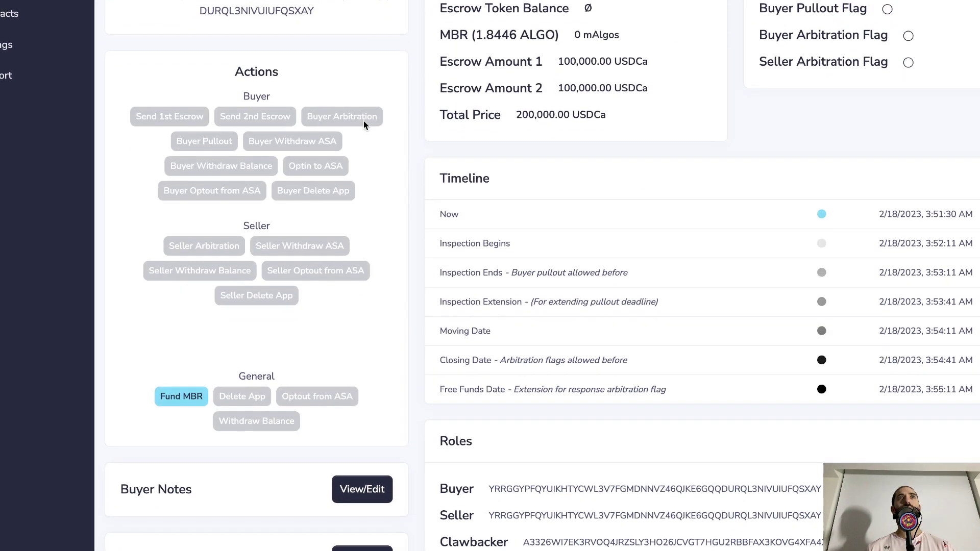
pyautogui.scroll(-2, 362, 122)
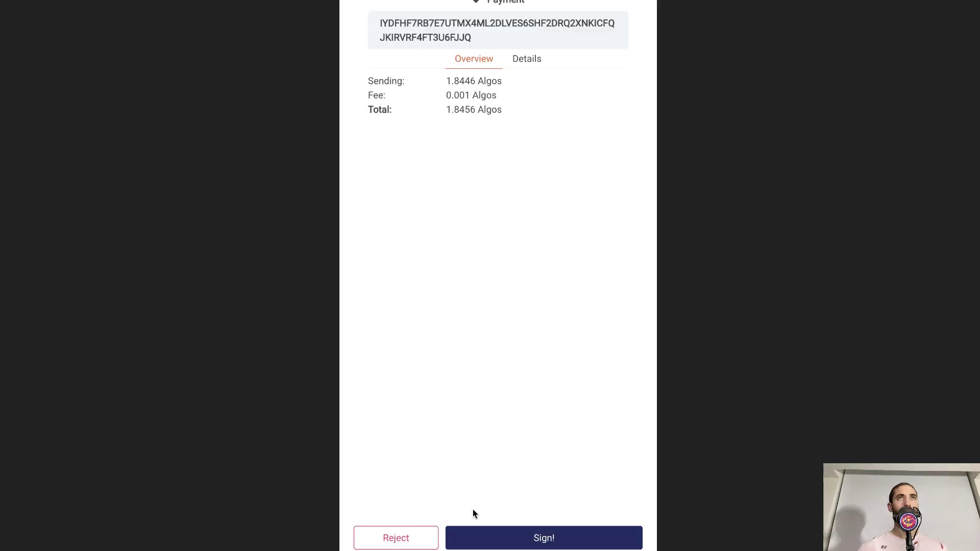
pyautogui.click(487, 536)
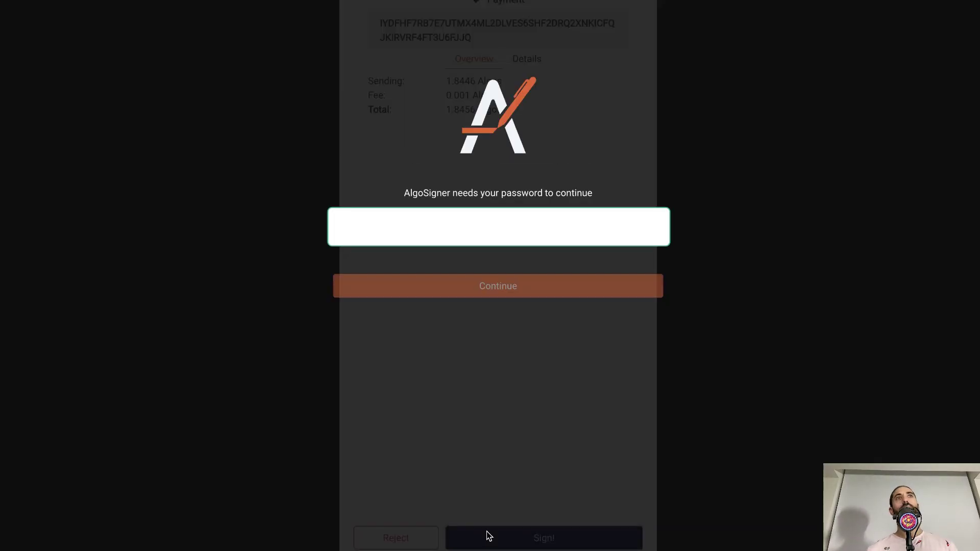
pyautogui.write('********')
pyautogui.press('Return')
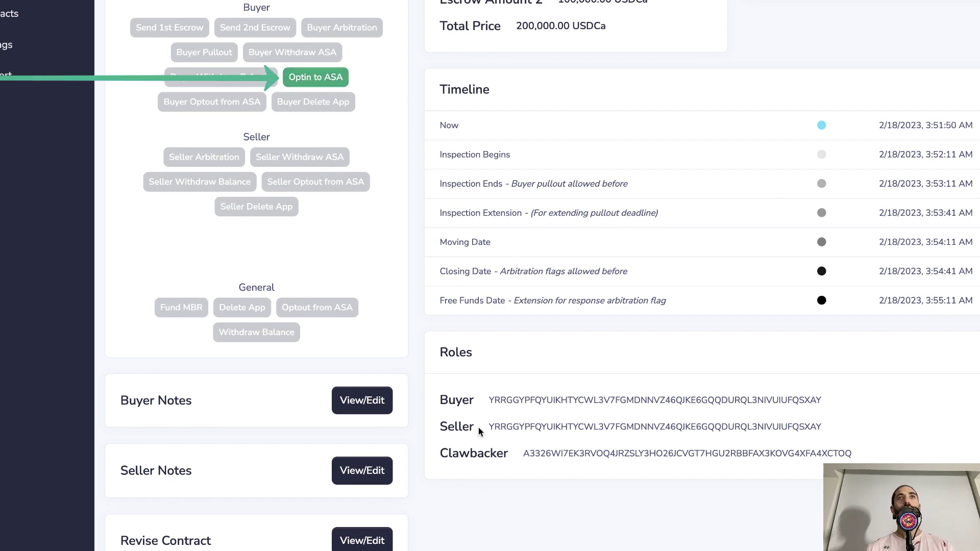
# Opt the contract in to the ASA and sign the application transaction with the AlgoSigner password
pyautogui.click(309, 78)
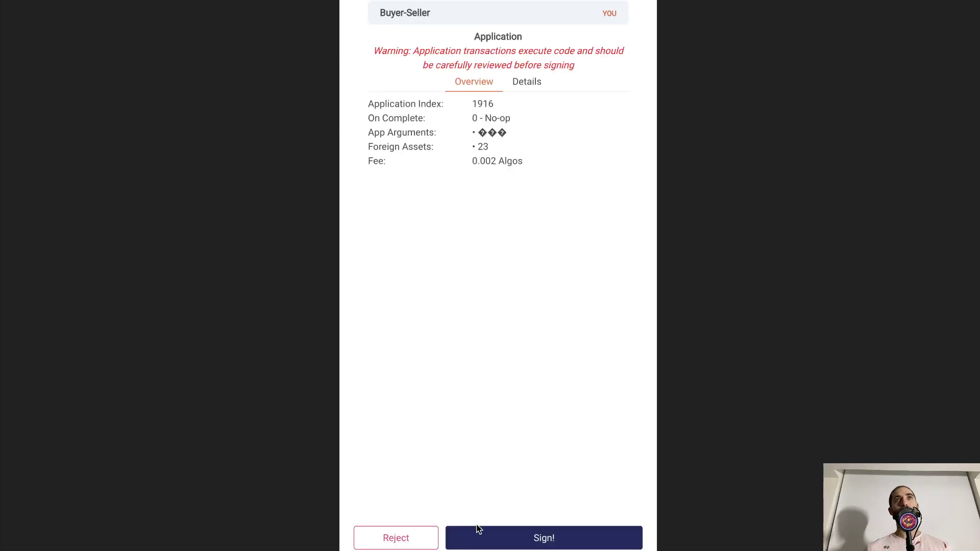
pyautogui.click(474, 535)
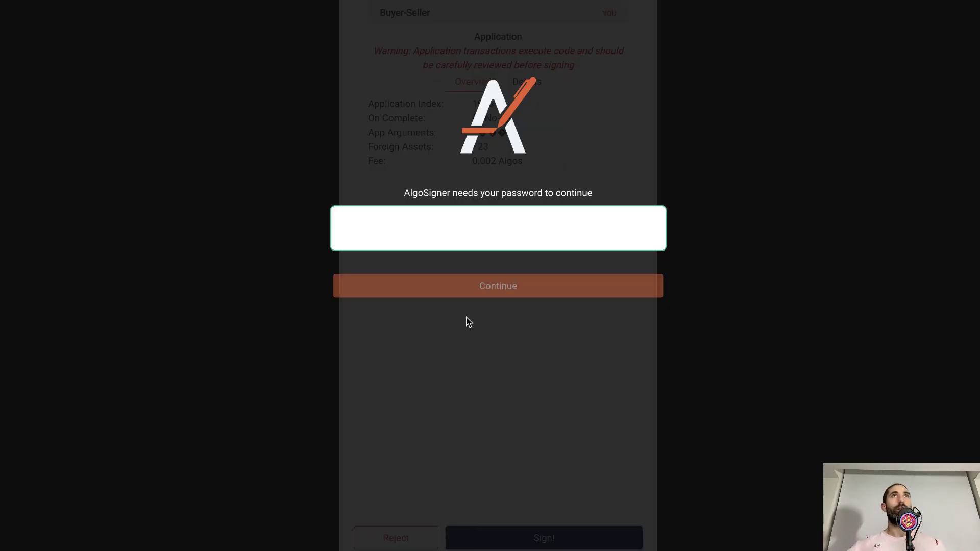
pyautogui.press('Return')
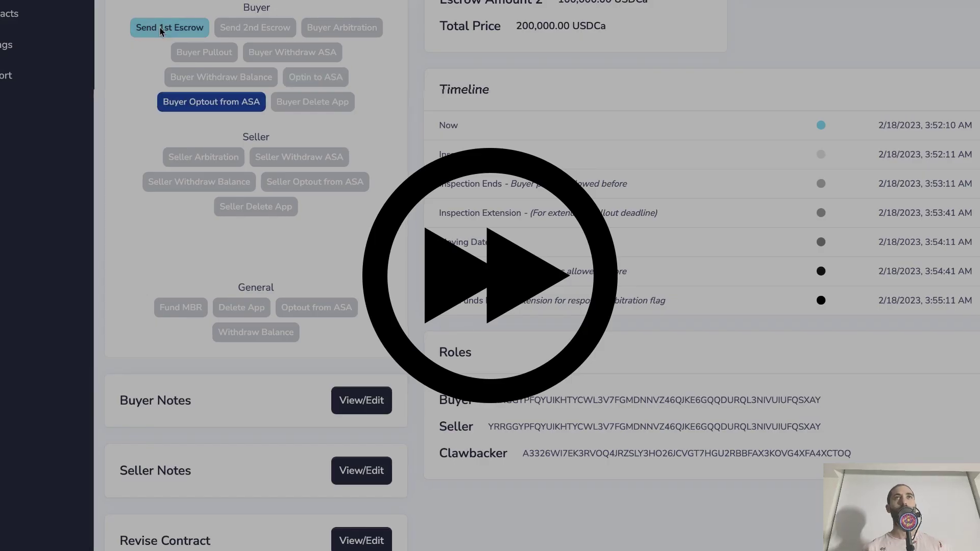
# Send the buyer's first escrow payment and sign the asset transfer with the AlgoSigner password
pyautogui.click(168, 28)
pyautogui.click(496, 537)
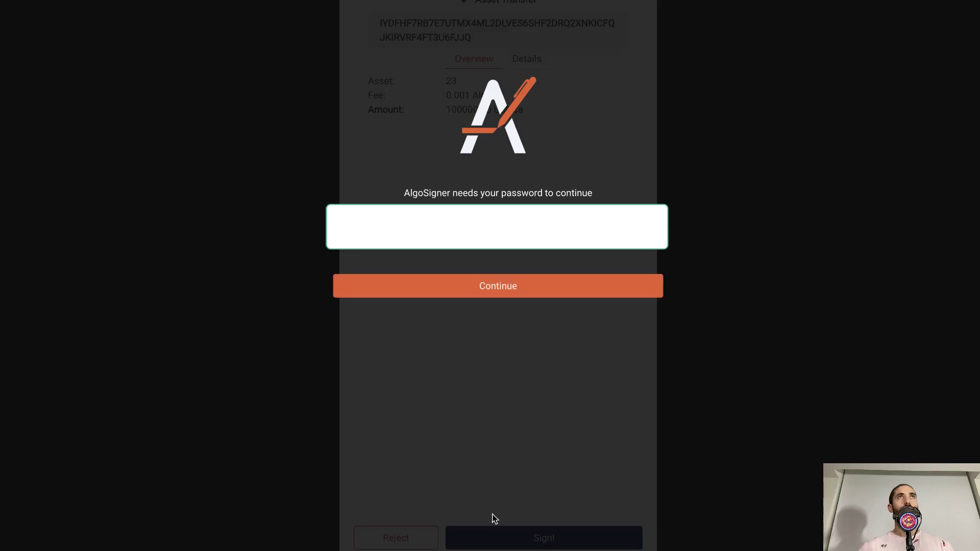
pyautogui.press('Return')
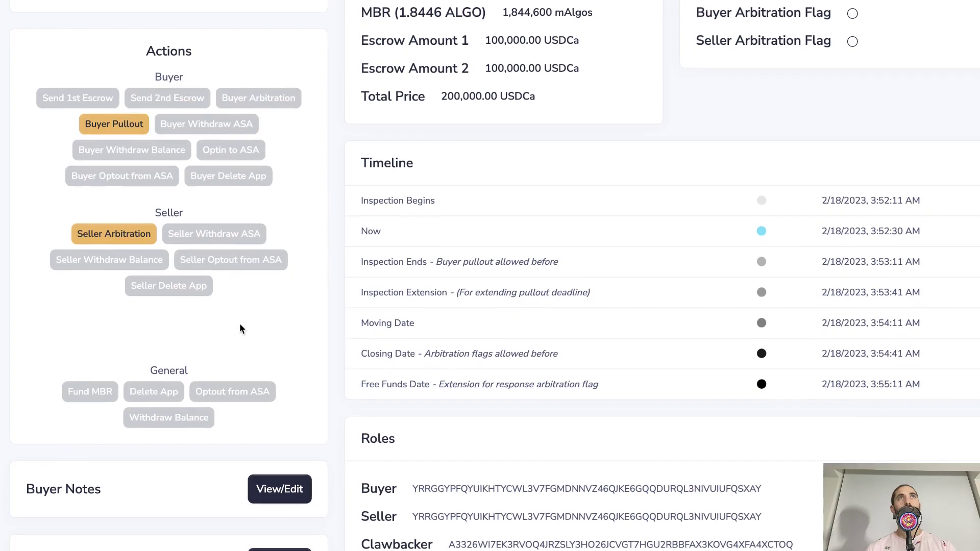
# Open the Revise Contract page of the funded Cash Buy contract
pyautogui.scroll(-3, 240, 323)
pyautogui.scroll(-2, 266, 490)
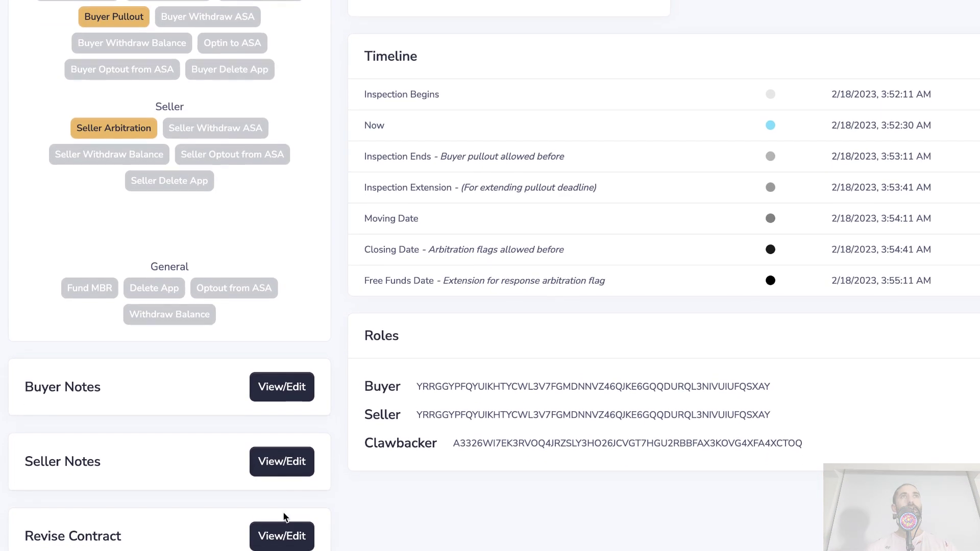
pyautogui.click(281, 529)
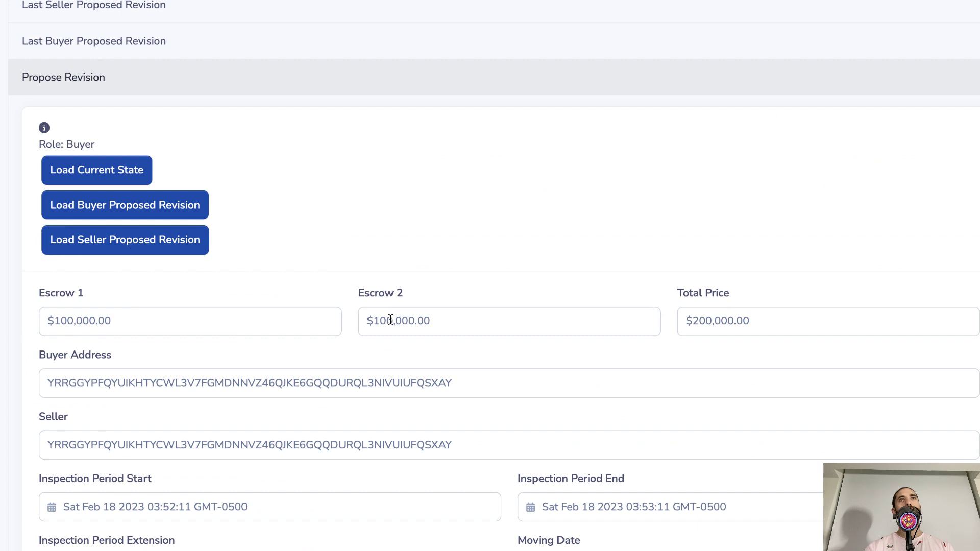
# Set the Escrow 2 amount in the buyer's proposed revision to $80,000.00
pyautogui.click(390, 321)
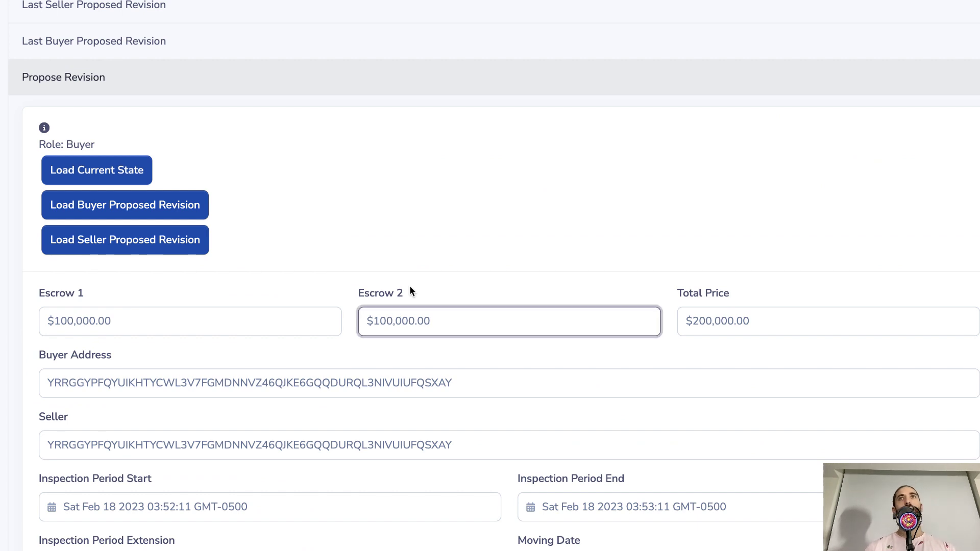
pyautogui.press('BackSpace')
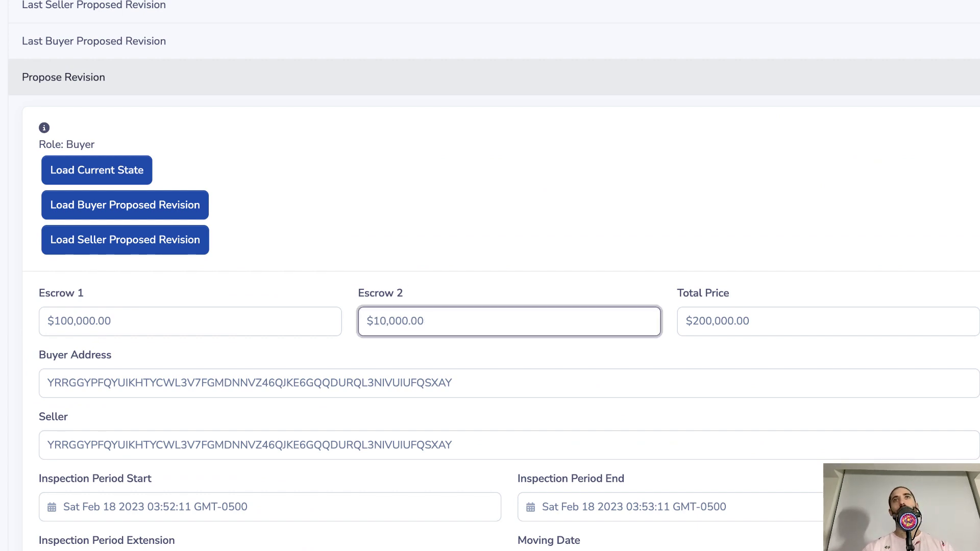
pyautogui.press('BackSpace')
pyautogui.write('8')
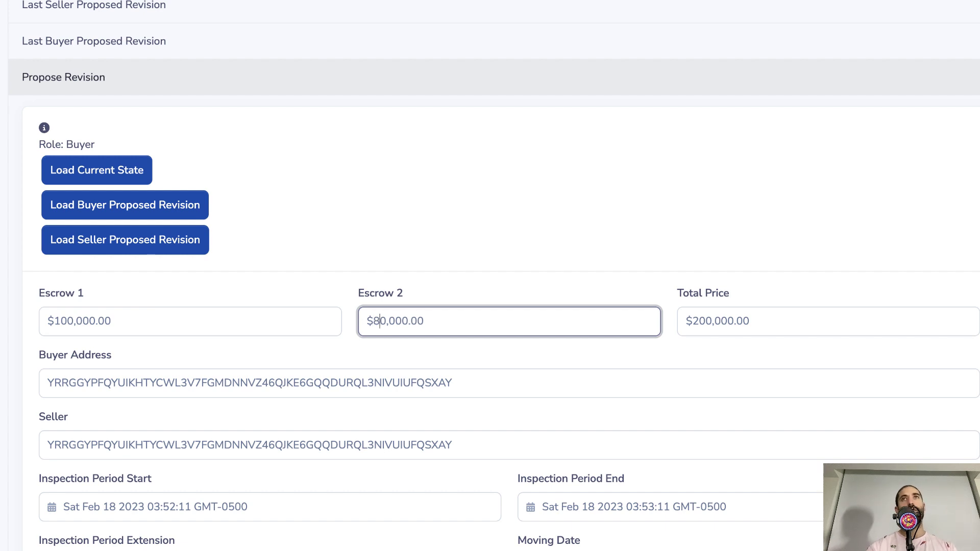
pyautogui.press('Tab')
# Set the Total Price in the buyer's proposed revision to $180,000.00
pyautogui.click(698, 322)
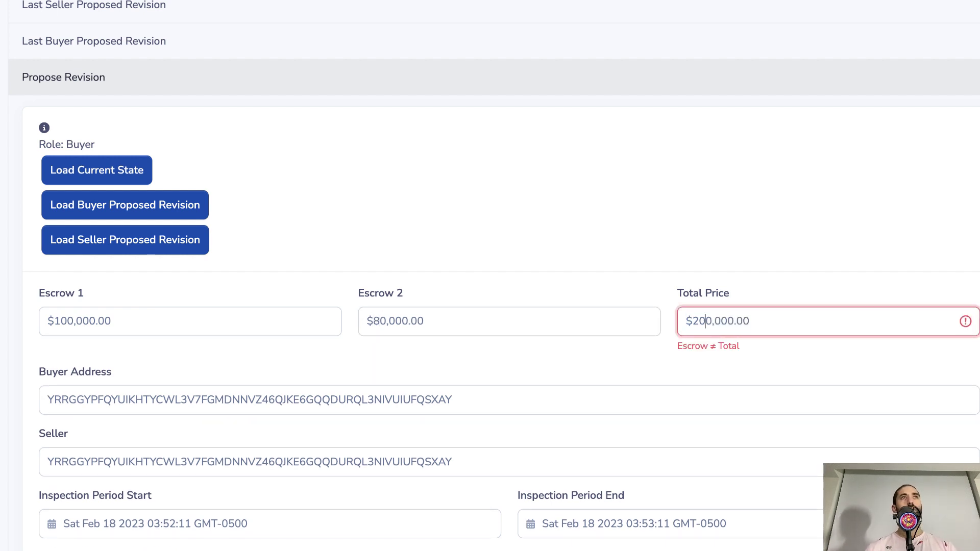
pyautogui.press('BackSpace')
pyautogui.press('BackSpace')
pyautogui.write('1')
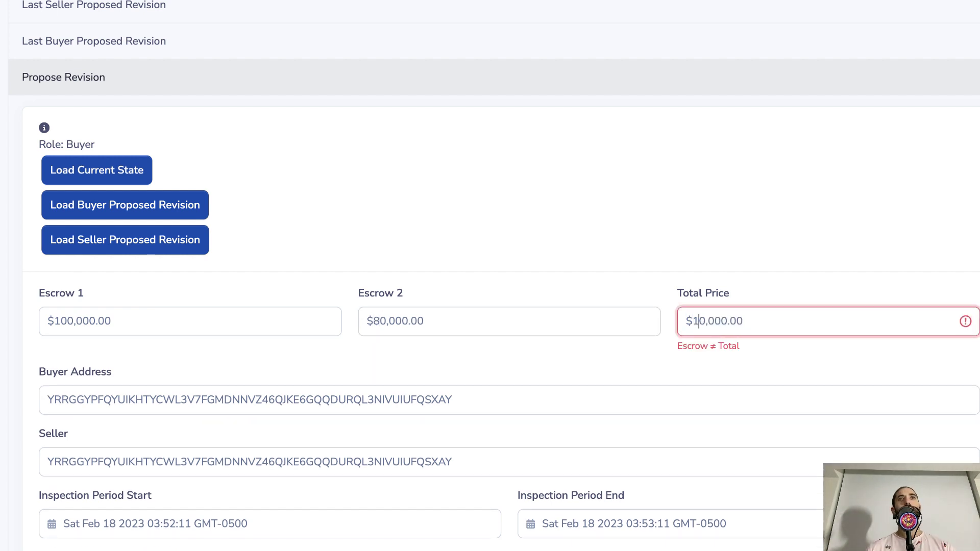
pyautogui.write('8')
pyautogui.press('Tab')
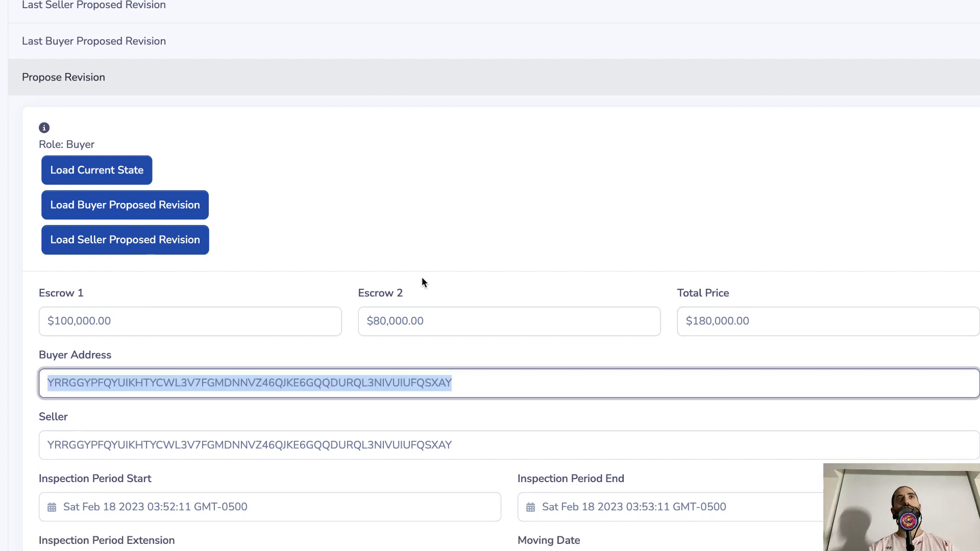
# Submit the buyer's proposed revision, signing it with the AlgoSigner password, and expand the last buyer proposed revision
pyautogui.scroll(-3, 421, 276)
pyautogui.click(74, 519)
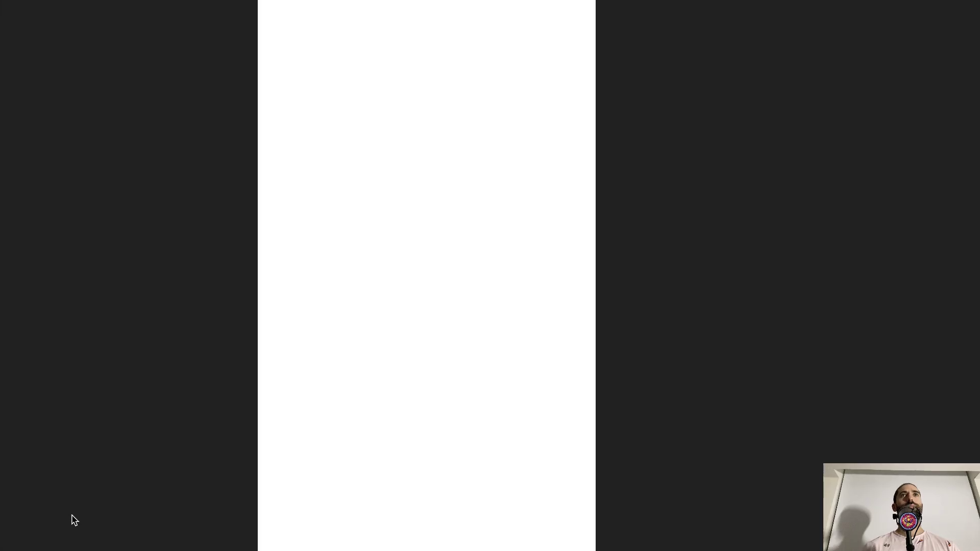
pyautogui.click(386, 549)
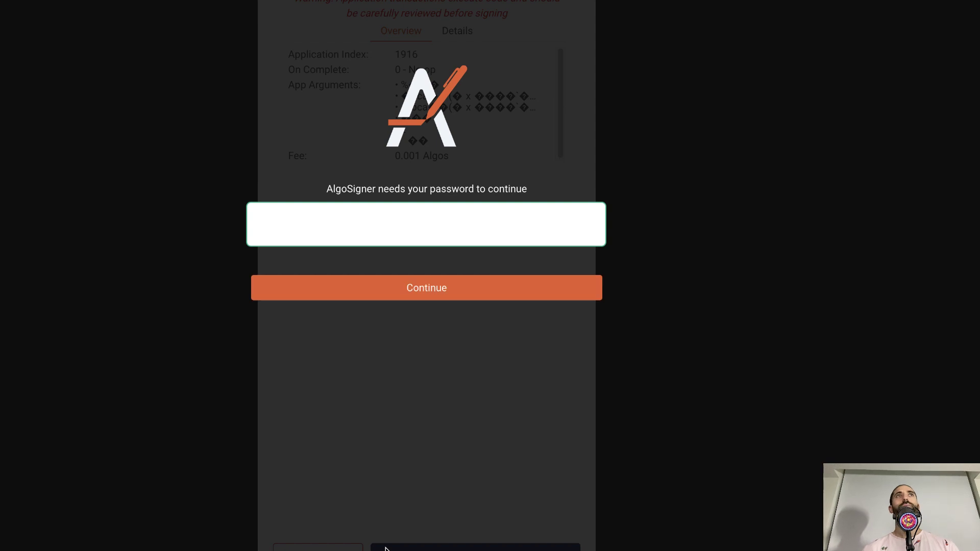
pyautogui.press('Return')
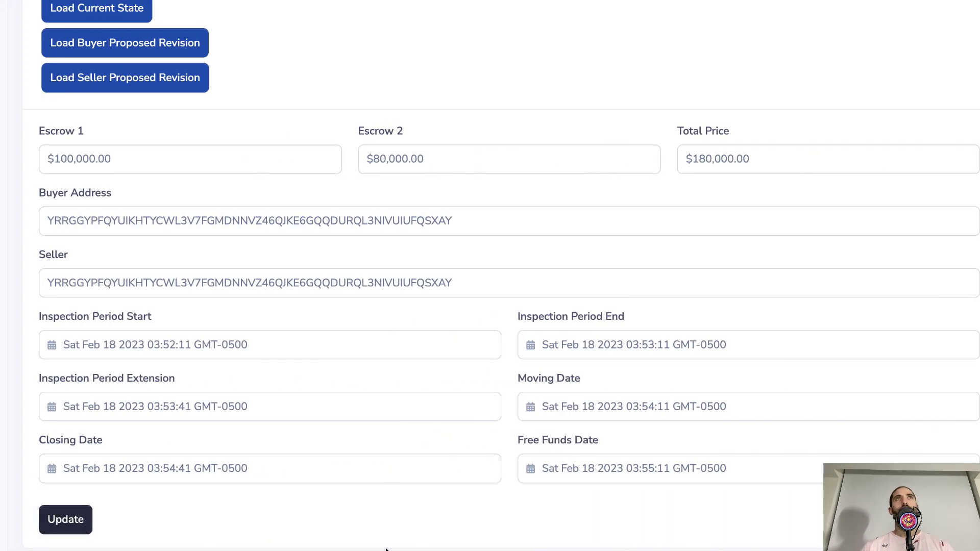
pyautogui.scroll(3, 291, 378)
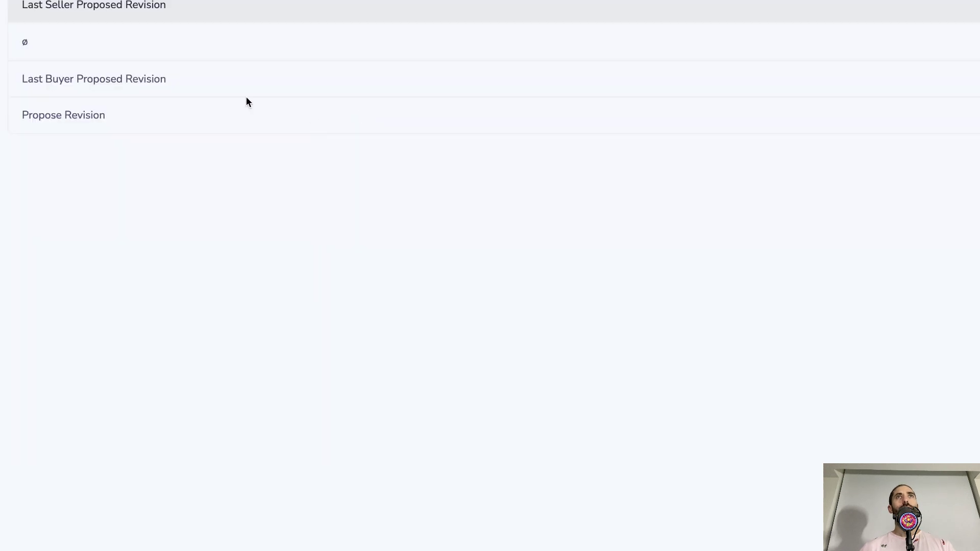
pyautogui.click(156, 77)
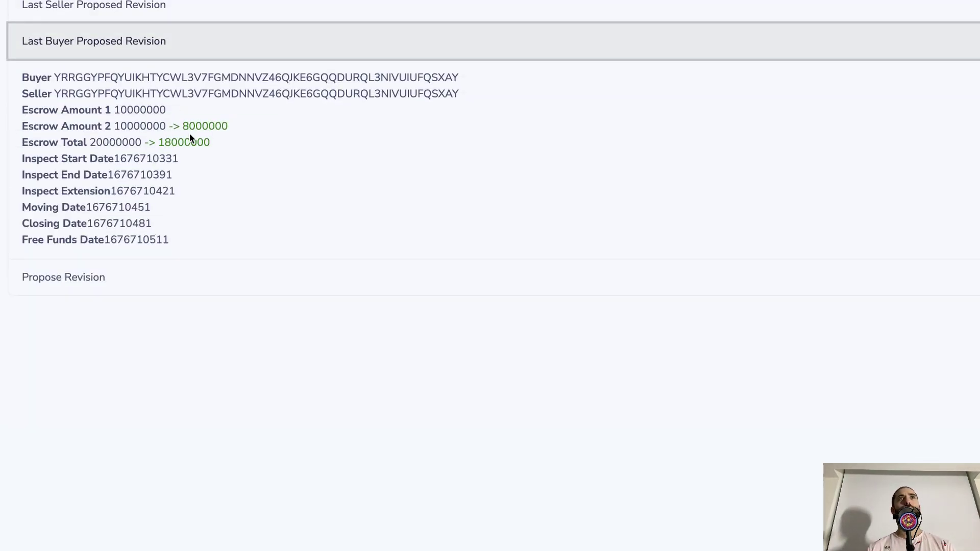
# Switch to VS Code, comment out the Buyer role under the glbl_buyer condition, enable role = `Seller` instead, and save the file
pyautogui.press('super+Tab')
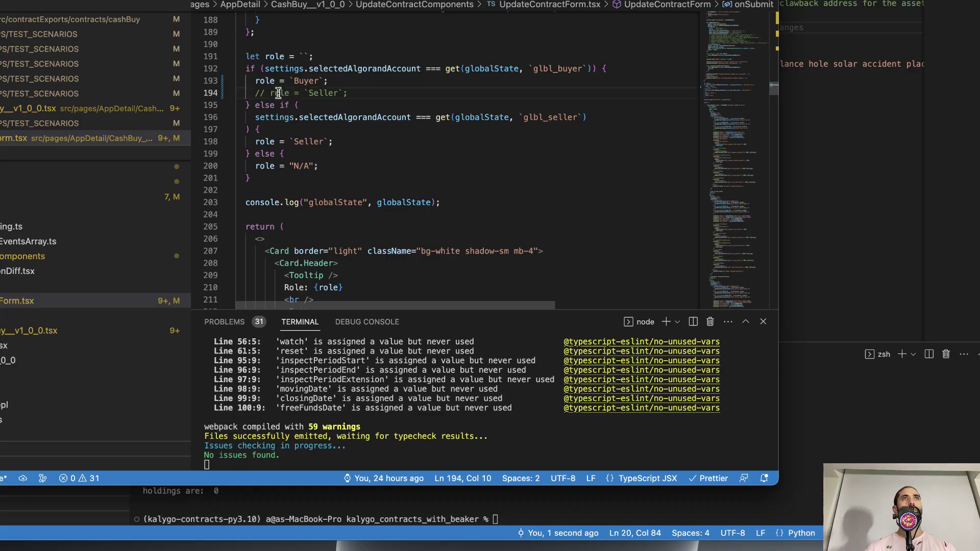
pyautogui.click(277, 92)
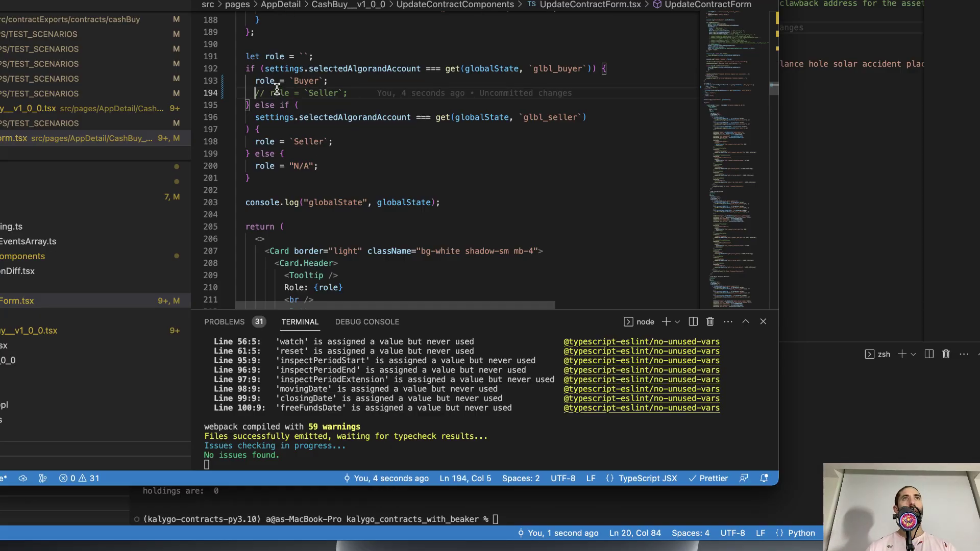
pyautogui.press('super+slash')
pyautogui.click(265, 81)
pyautogui.press('super+slash')
pyautogui.press('super+s')
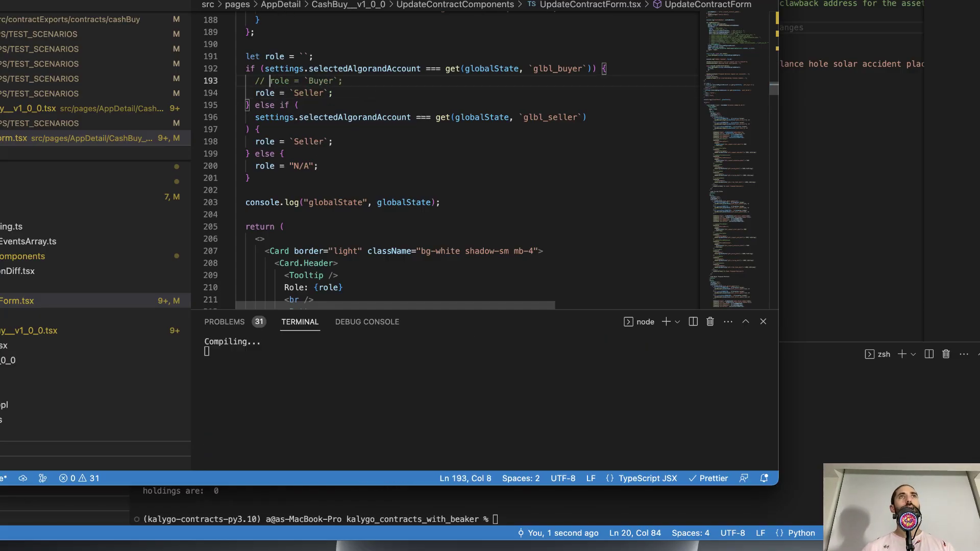
# Return to the Kalygo app in the browser and load the buyer's proposed revision into the seller's Propose Revision form
pyautogui.press('super+Tab')
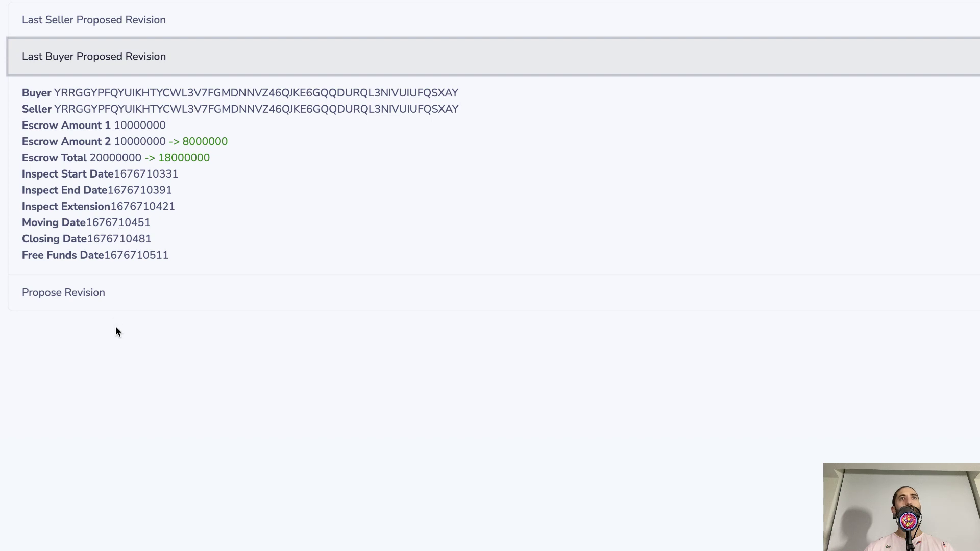
pyautogui.click(111, 293)
pyautogui.scroll(-5, 150, 288)
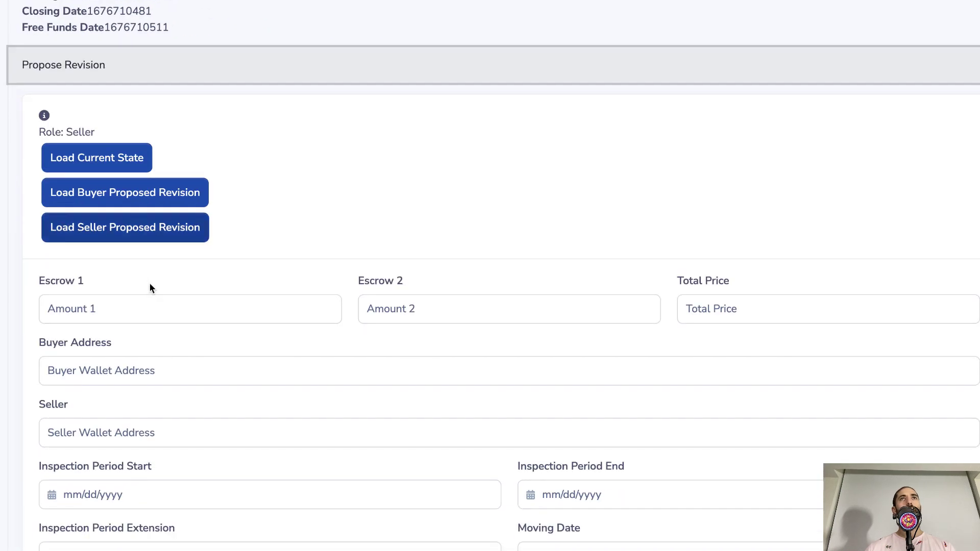
pyautogui.click(98, 197)
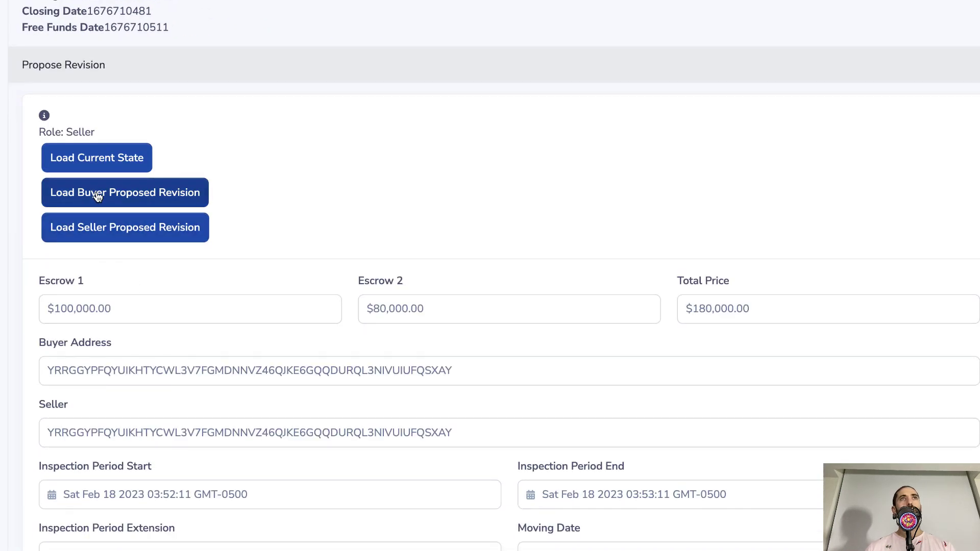
# Submit the matching revision as the seller and sign the application transaction with the AlgoSigner password
pyautogui.scroll(-3, 240, 238)
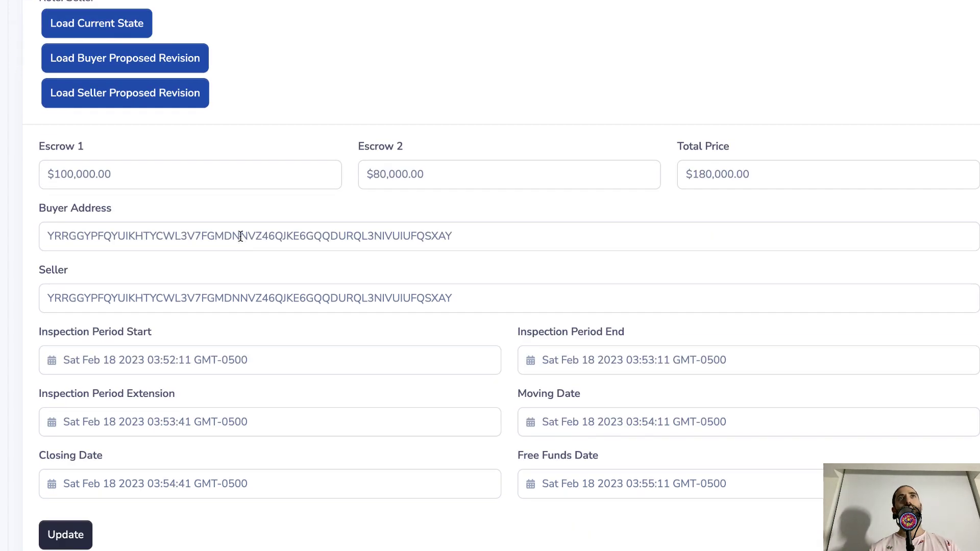
pyautogui.click(76, 533)
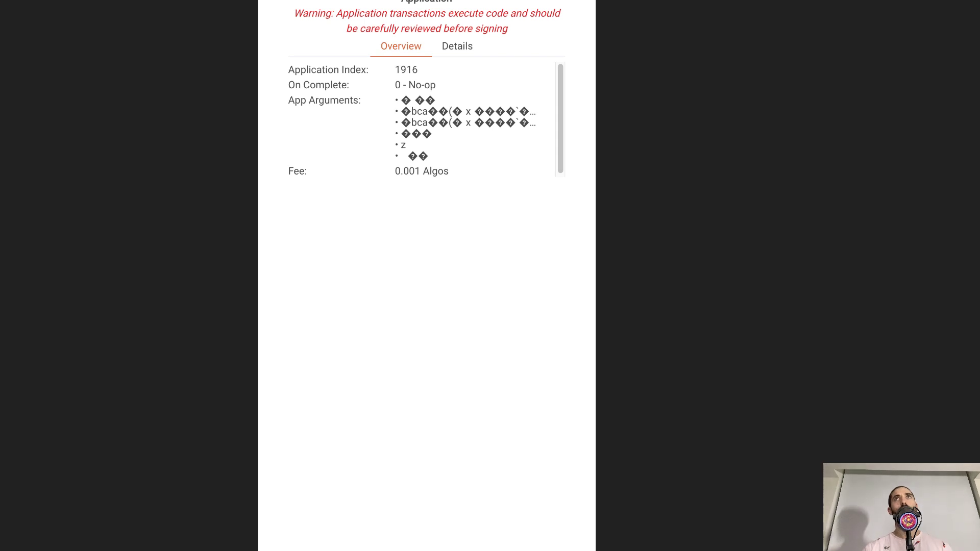
pyautogui.click(502, 550)
pyautogui.write('****')
pyautogui.press('Tab')
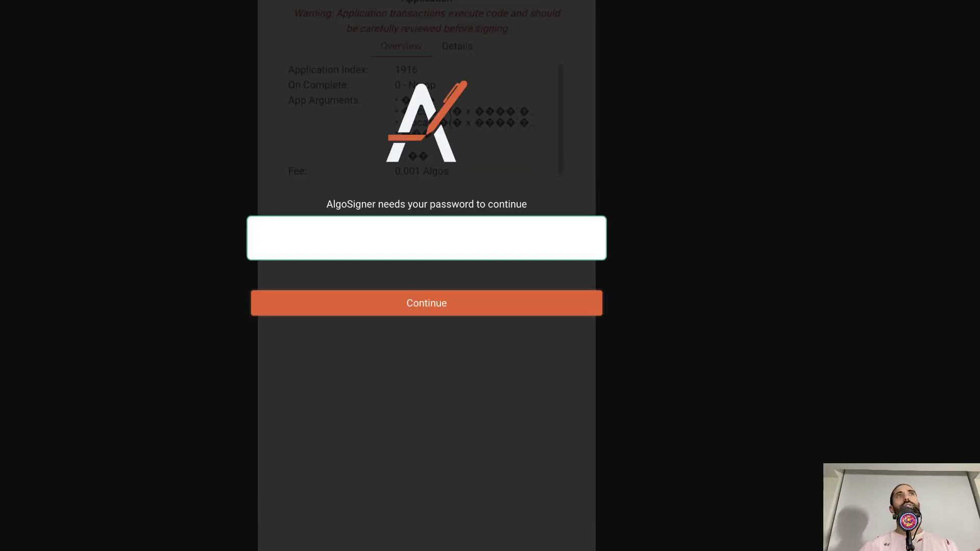
pyautogui.press('Return')
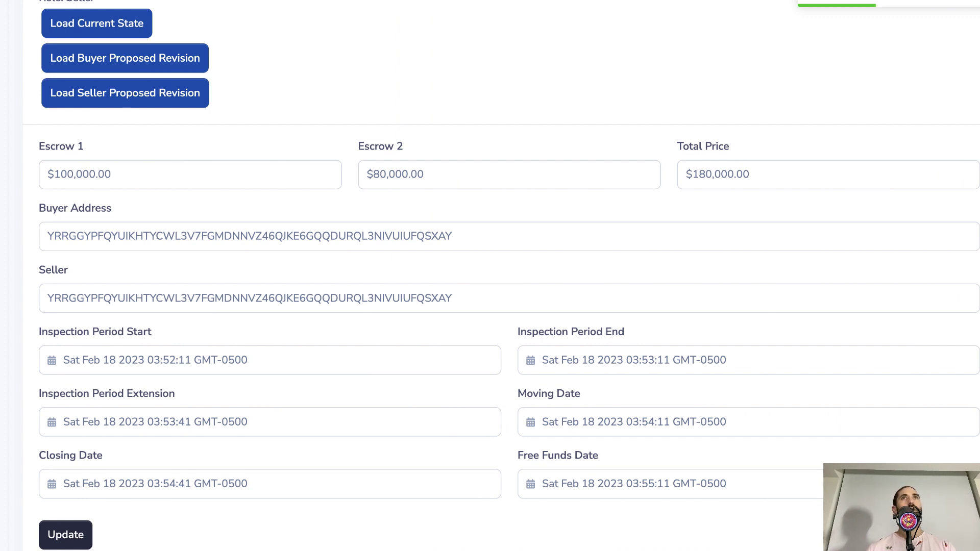
# Start the buyer's second escrow payment from the revised contract's actions
pyautogui.scroll(7, 222, 295)
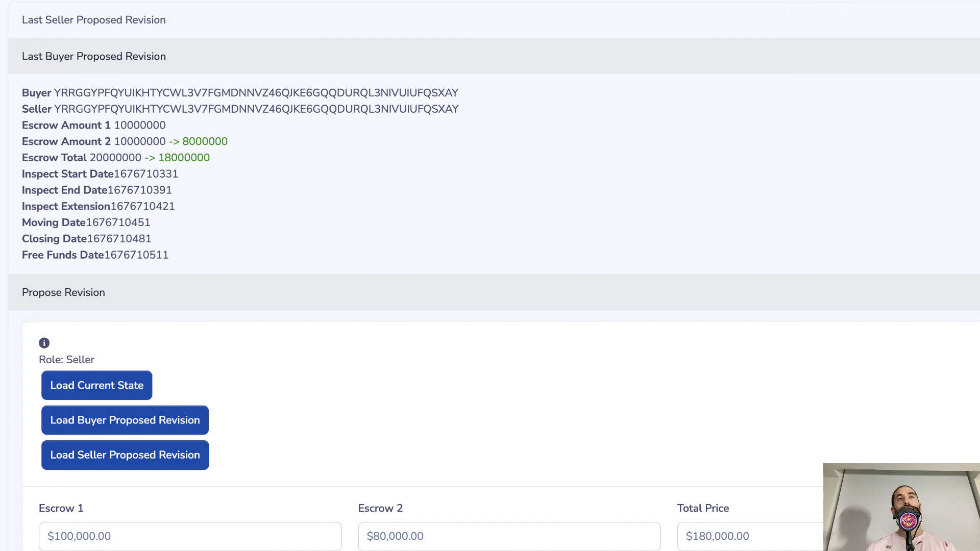
pyautogui.scroll(15, 77, 63)
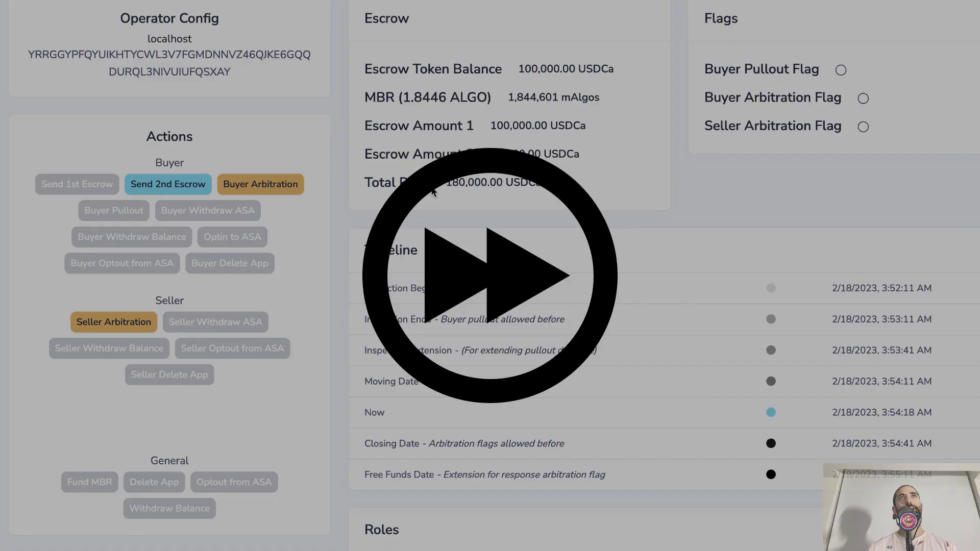
pyautogui.click(158, 184)
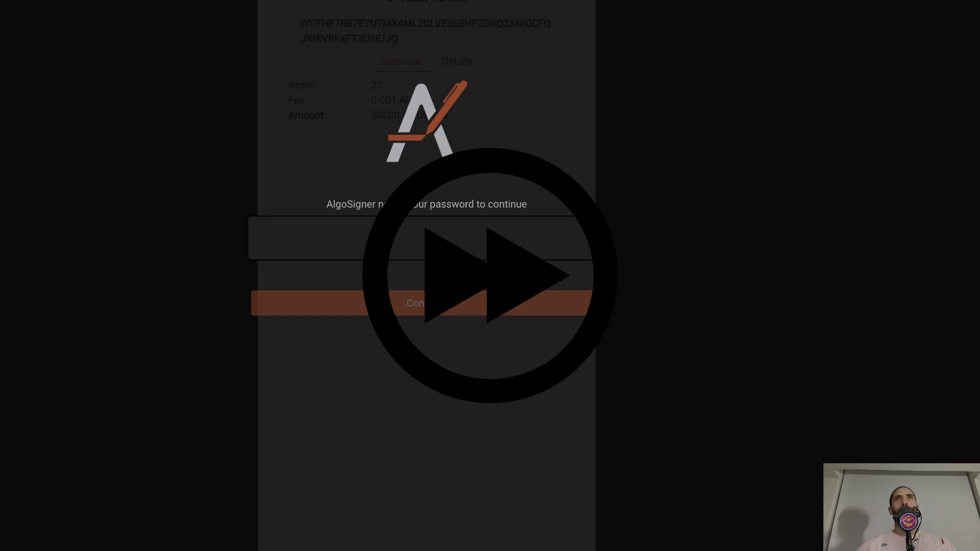